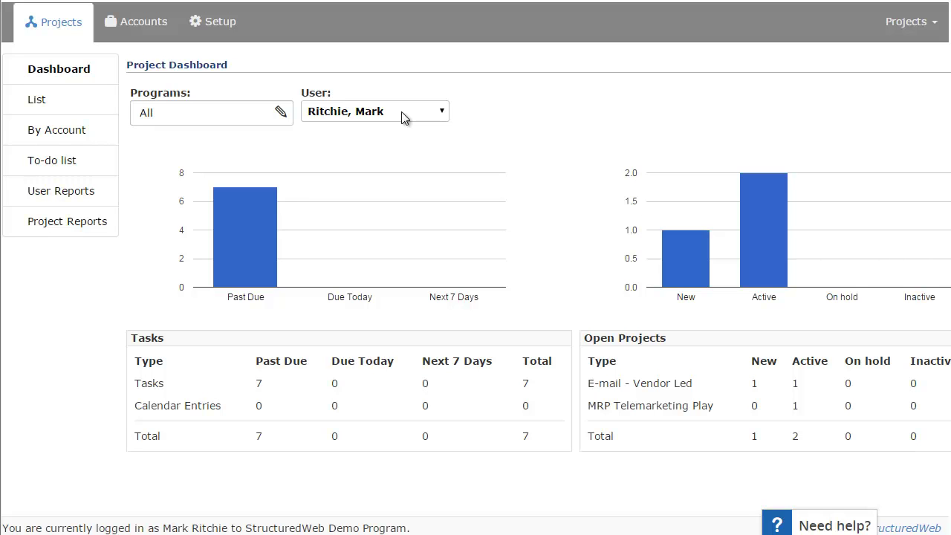
click(401, 112)
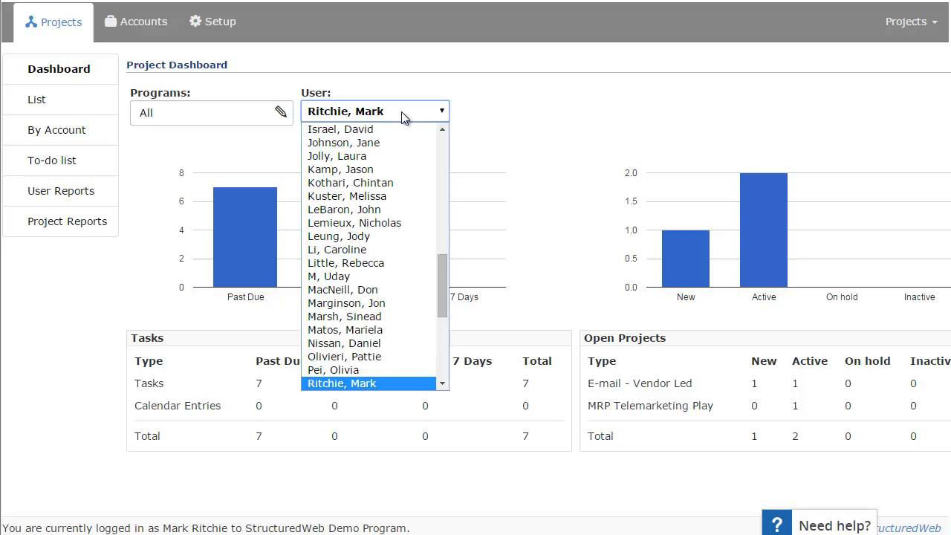
click(336, 386)
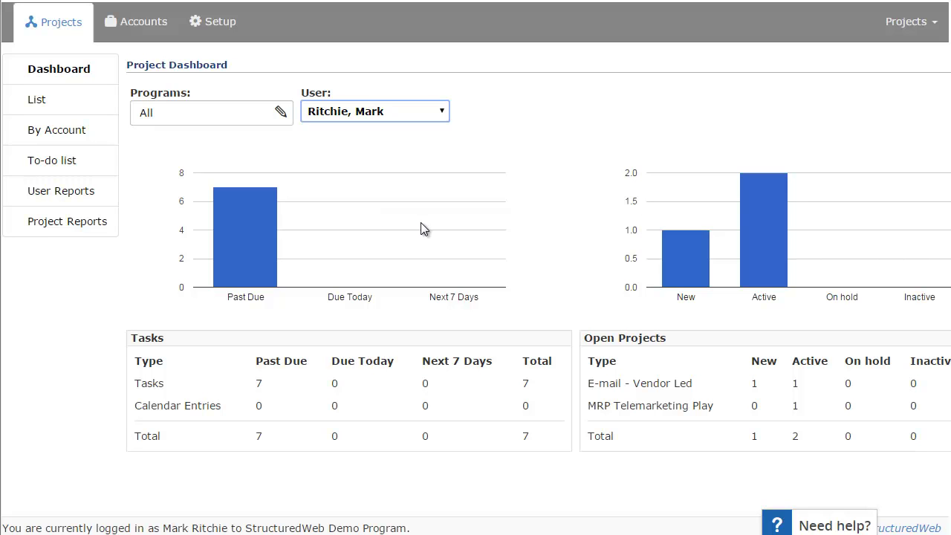
mouse_move(248, 226)
scroll(476, 268, right, 2)
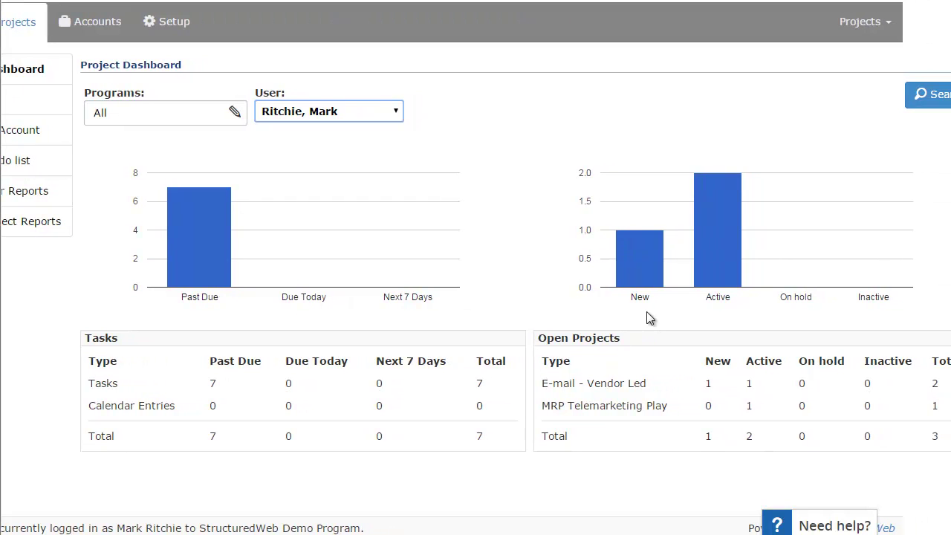
mouse_move(648, 270)
scroll(622, 266, right, 1)
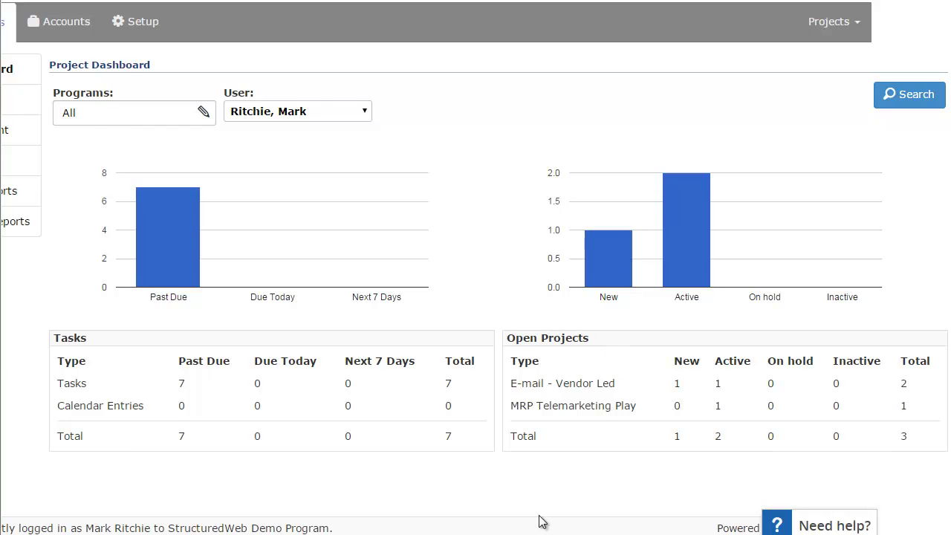
scroll(272, 321, left, 3)
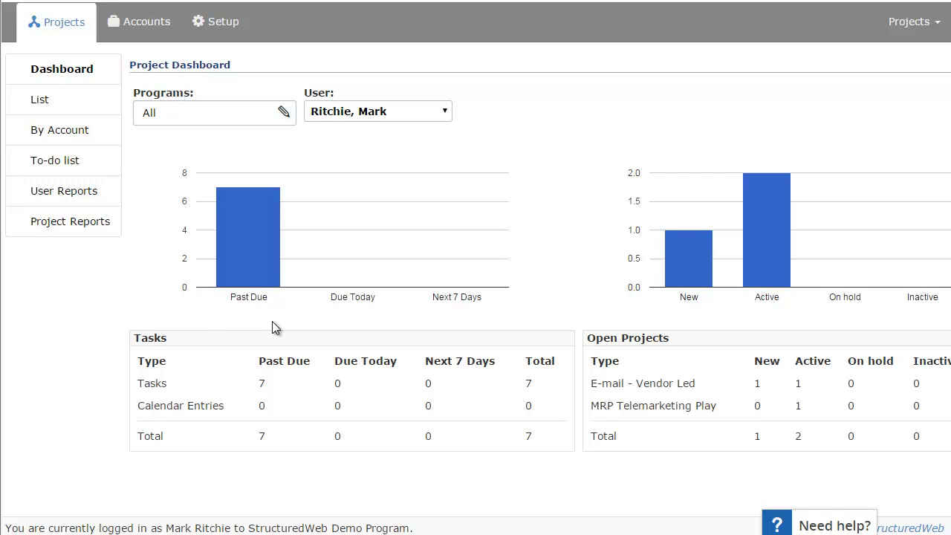
Show the projects list with the Project Status filter kept on Active
click(49, 108)
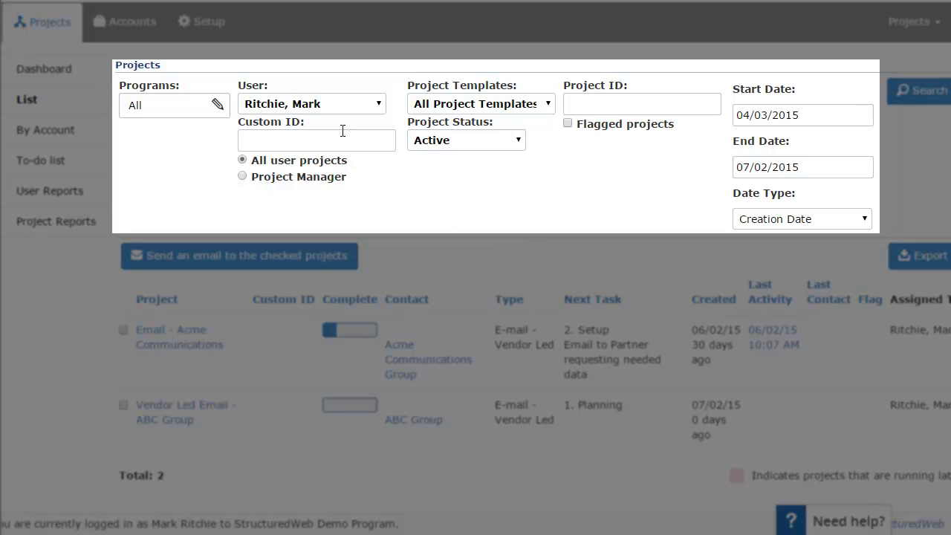
click(519, 145)
click(518, 145)
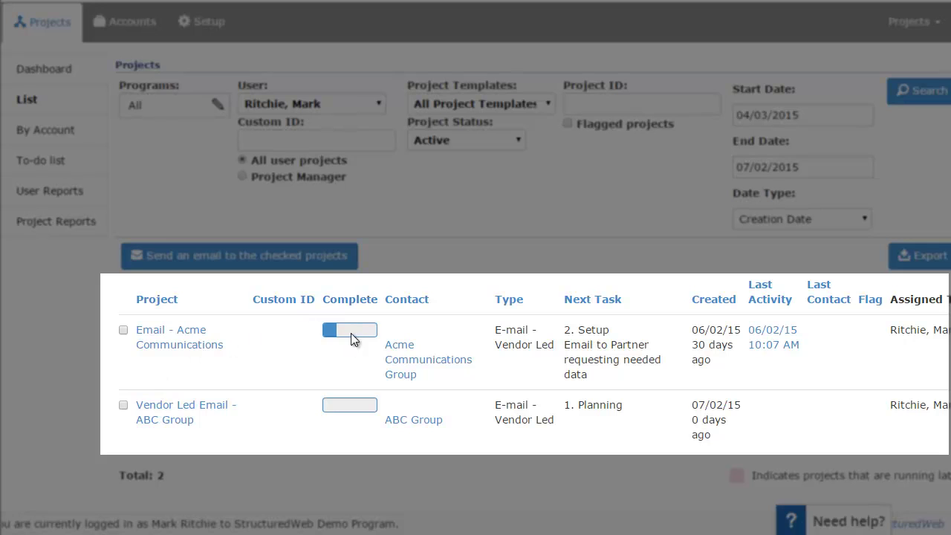
mouse_move(329, 337)
scroll(475, 268, right, 1)
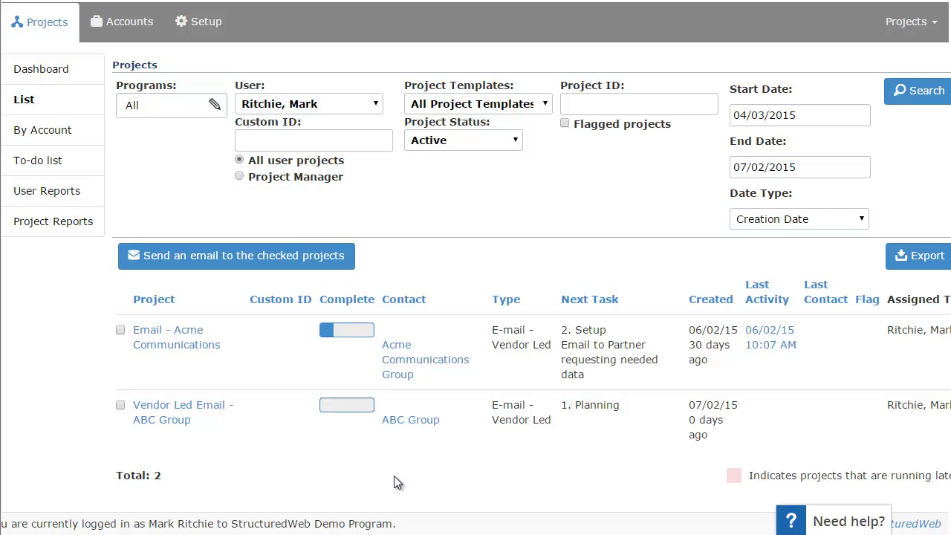
Open the Vendor Led Email - ABC Group project to see its Planning and Setup milestones
click(185, 406)
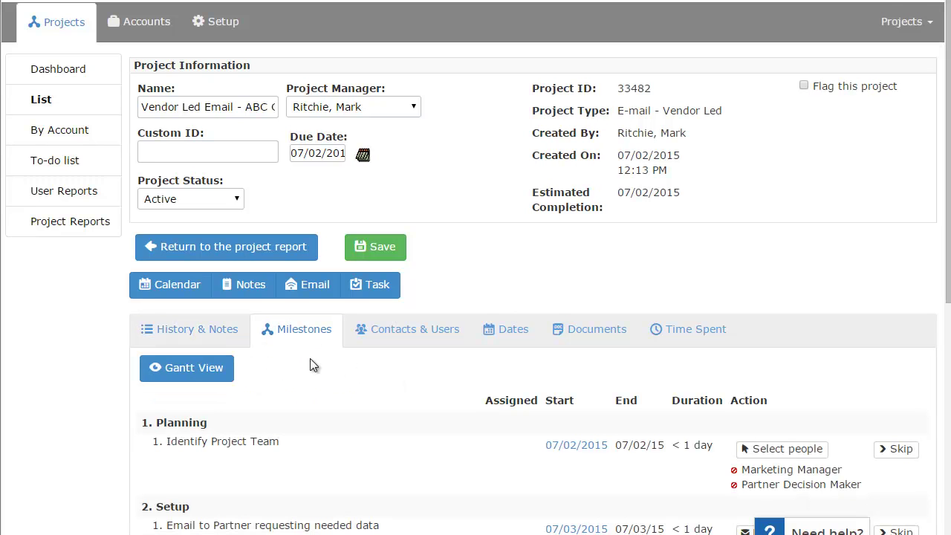
scroll(322, 378, down, 1)
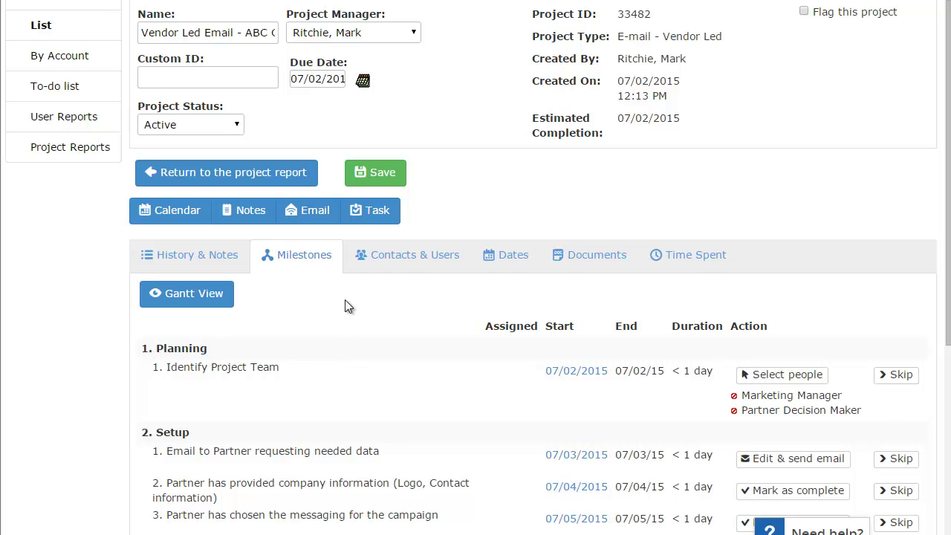
scroll(345, 300, up, 1)
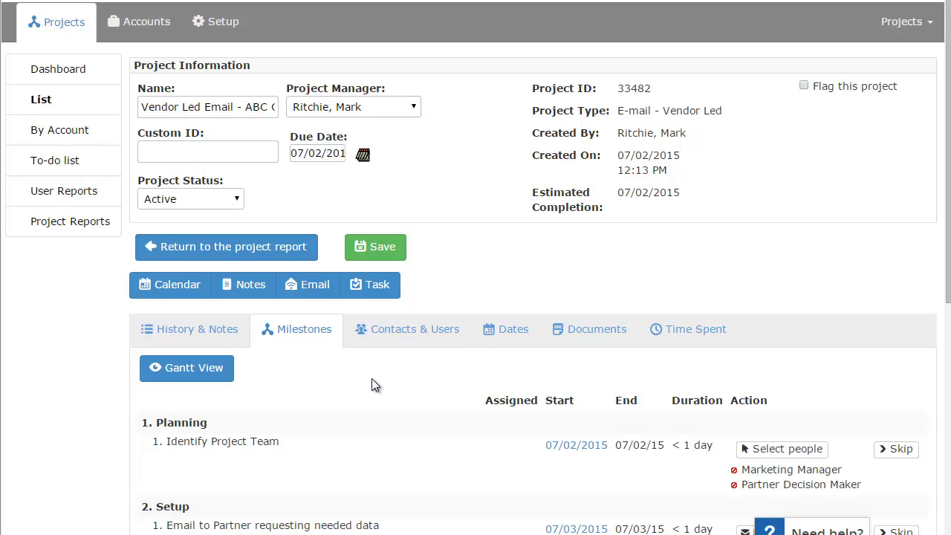
scroll(375, 387, down, 2)
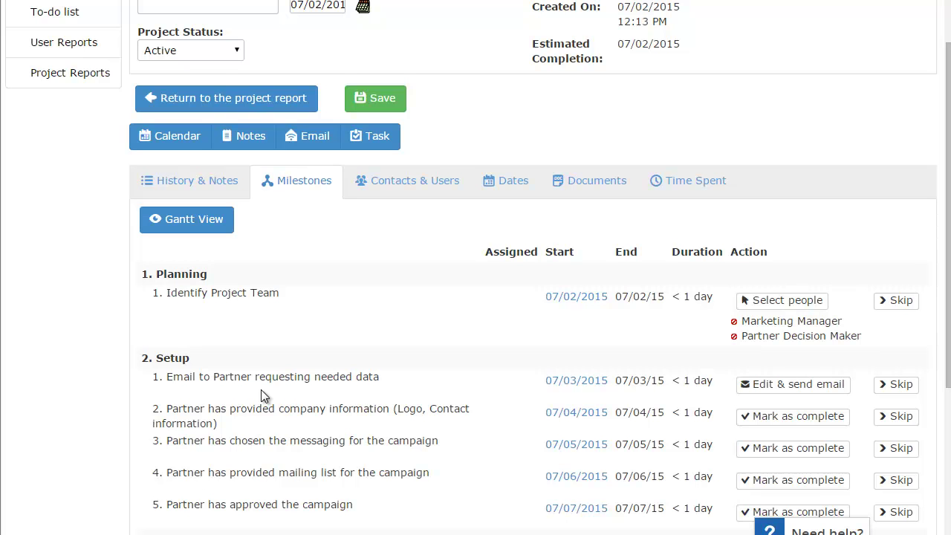
Go from the Identify Project Team milestone to the project's contacts and users
scroll(261, 389, down, 2)
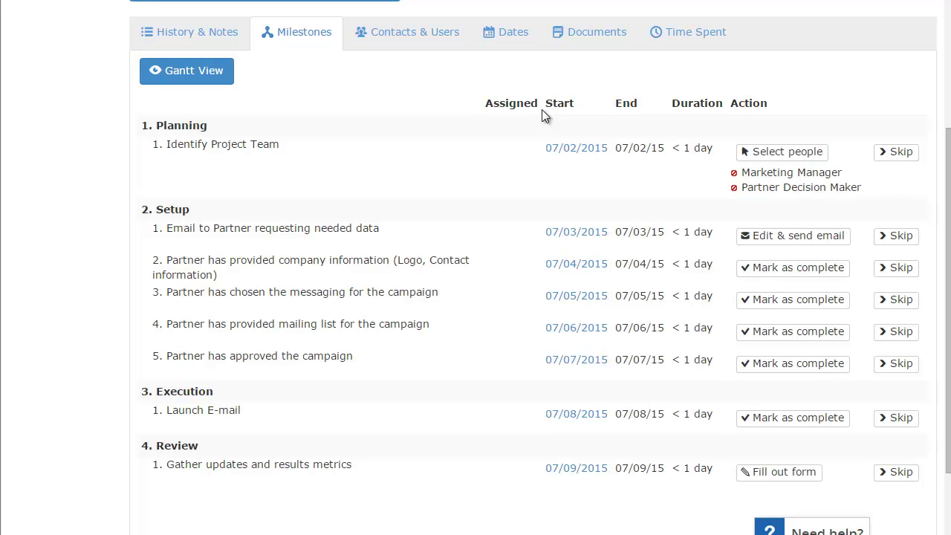
click(820, 156)
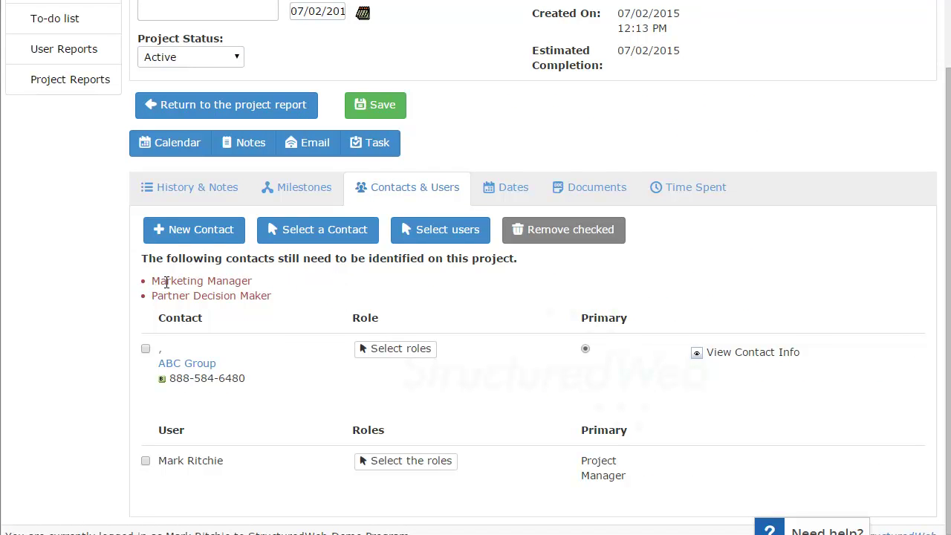
Give the ABC Group contact the Partner Decision Maker role
drag(186, 282, 278, 283)
click(279, 287)
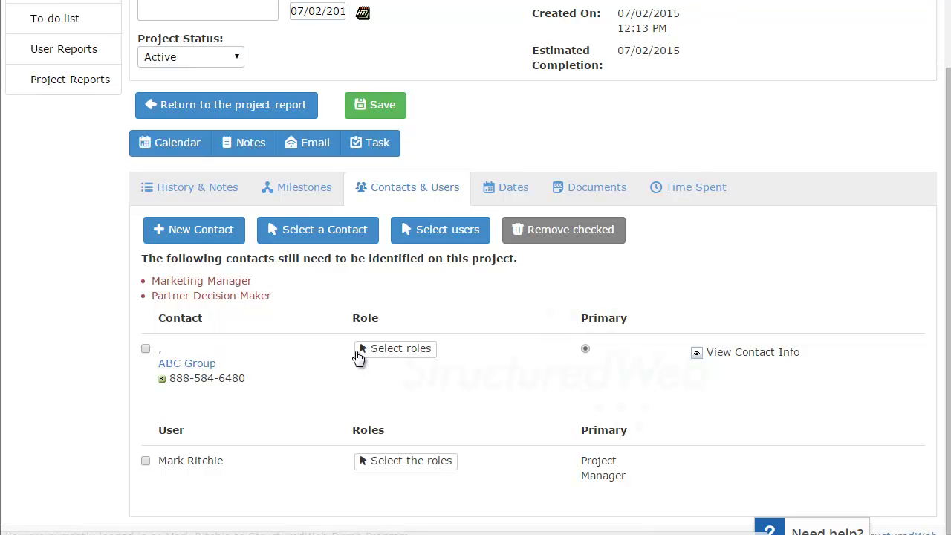
click(384, 355)
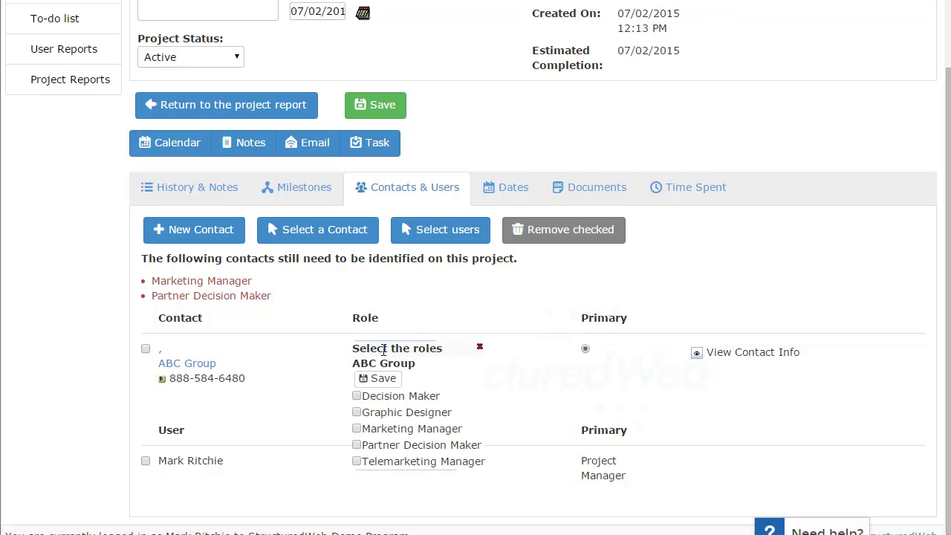
click(356, 396)
click(382, 380)
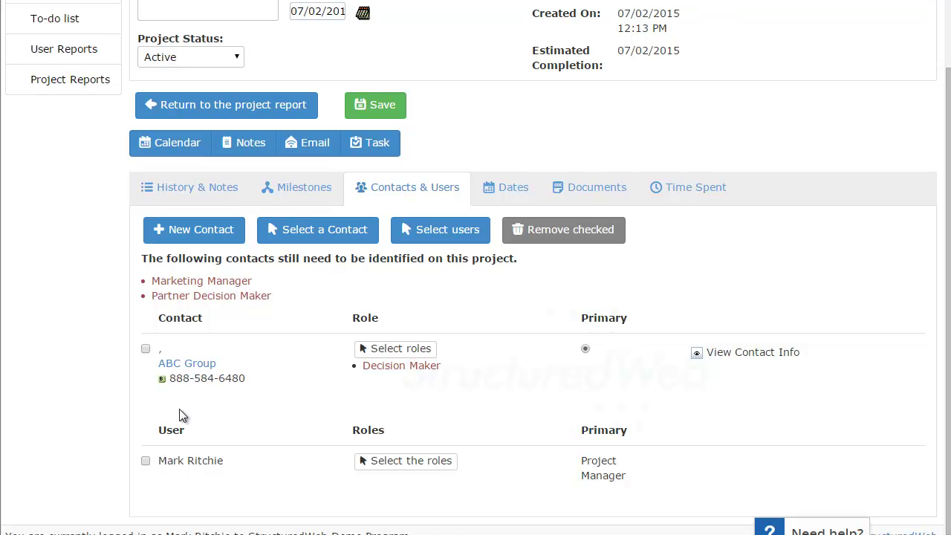
Give the project's user the Marketing Manager role
click(417, 468)
scroll(377, 468, down, 1)
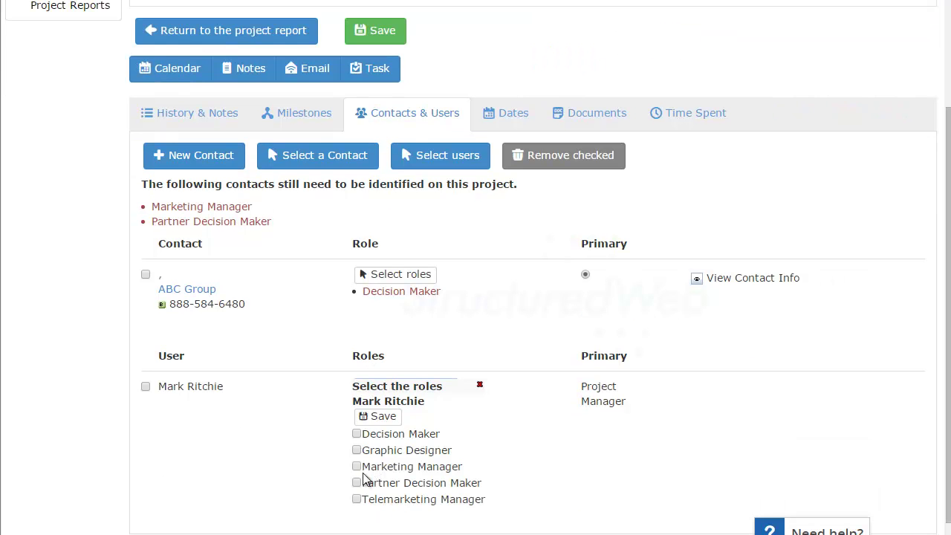
click(356, 467)
click(380, 417)
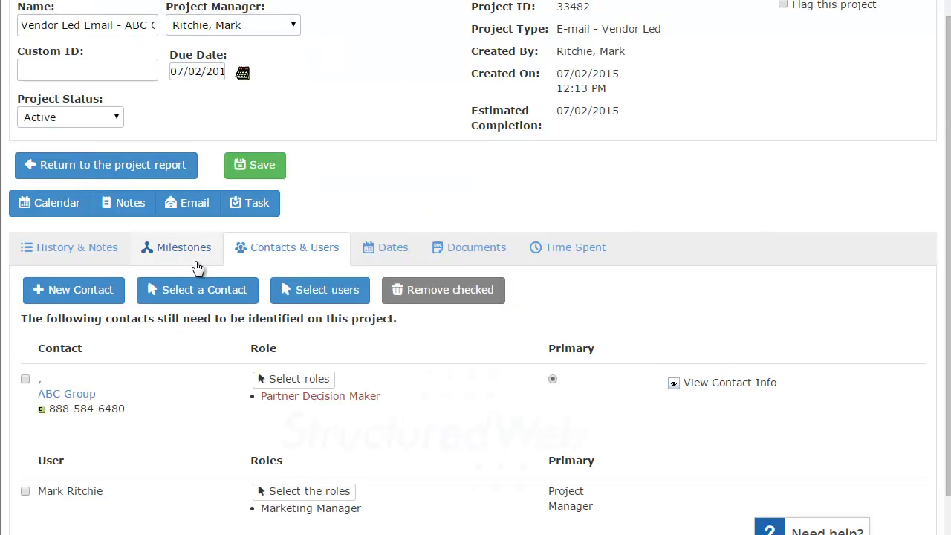
Return to Milestones and scroll the full list, with Identify Project Team now completed
click(184, 252)
scroll(363, 386, down, 1)
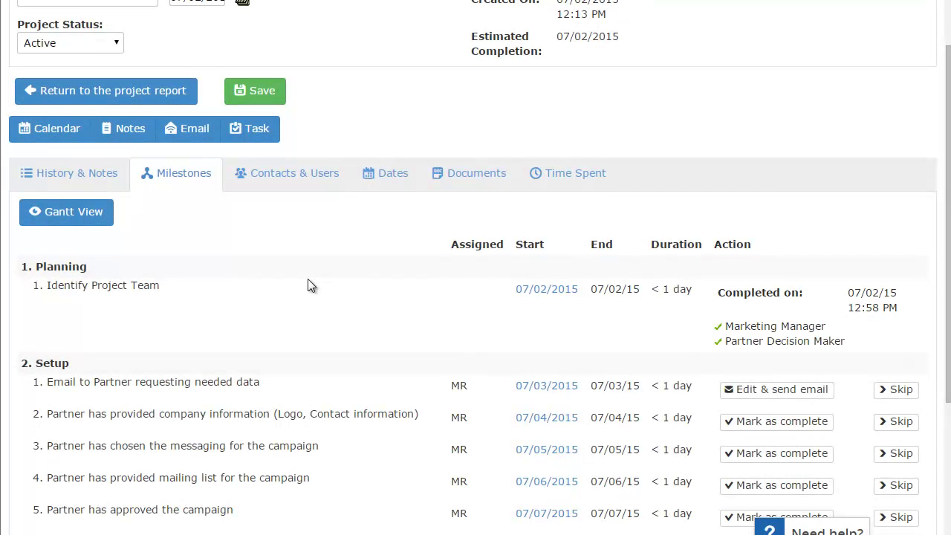
scroll(309, 282, down, 1)
scroll(308, 280, down, 1)
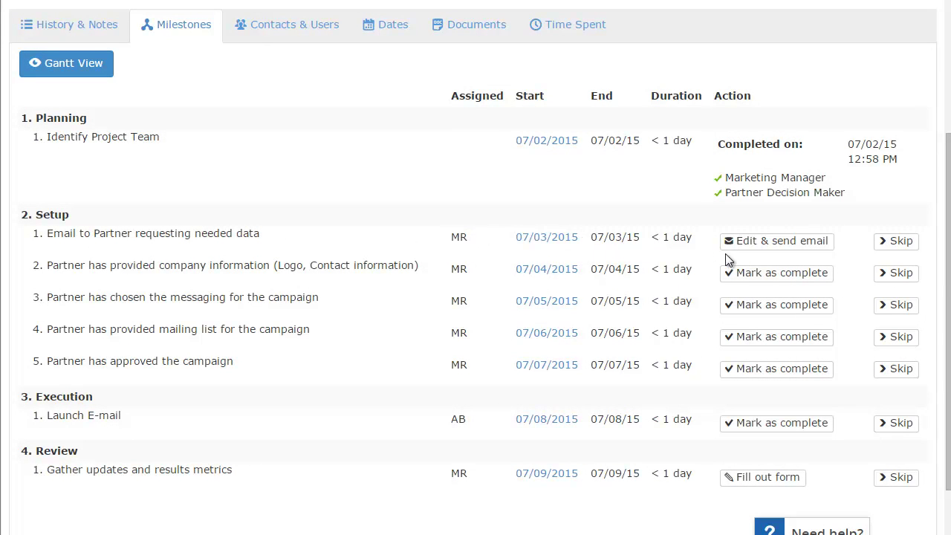
Start the 'Information required to launch campaign' email and enter the recipient's e-mail address
click(779, 245)
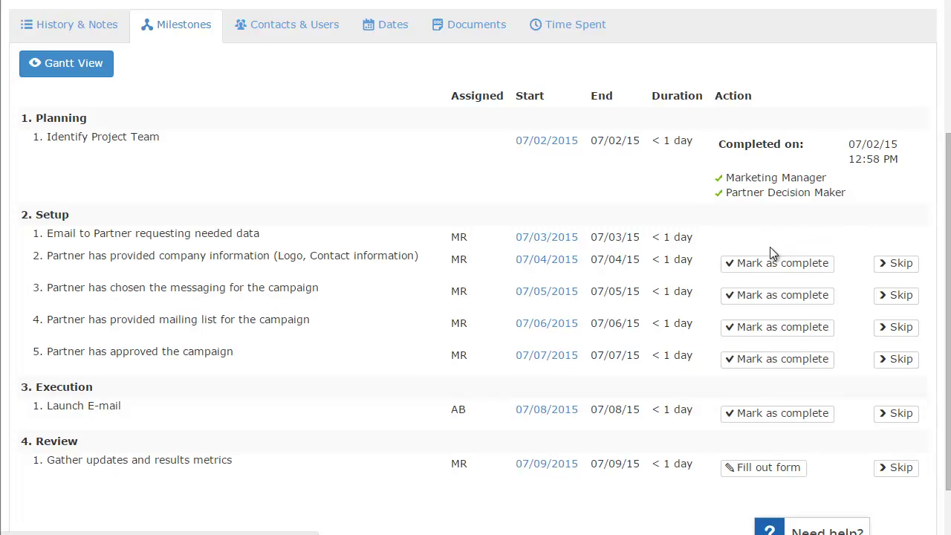
scroll(468, 281, down, 1)
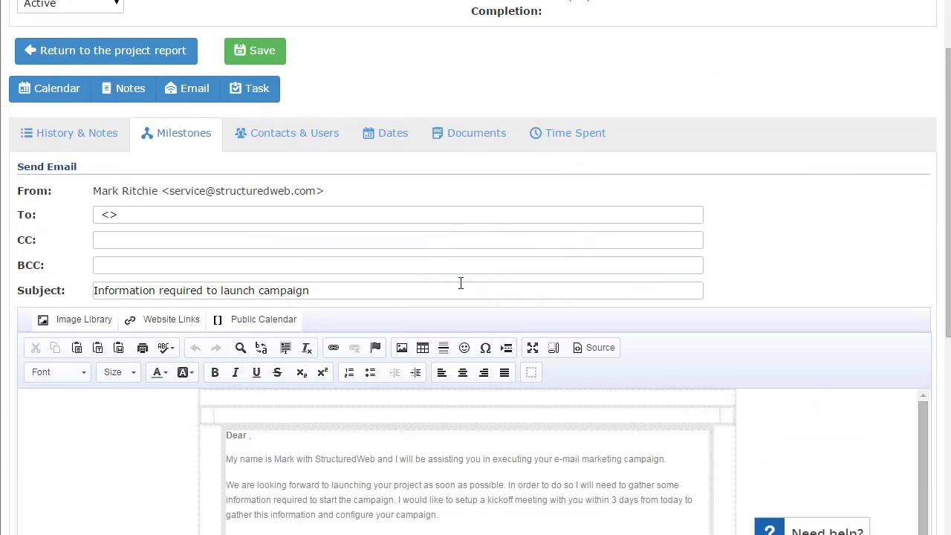
scroll(460, 282, down, 1)
click(97, 141)
key(ctrl+a)
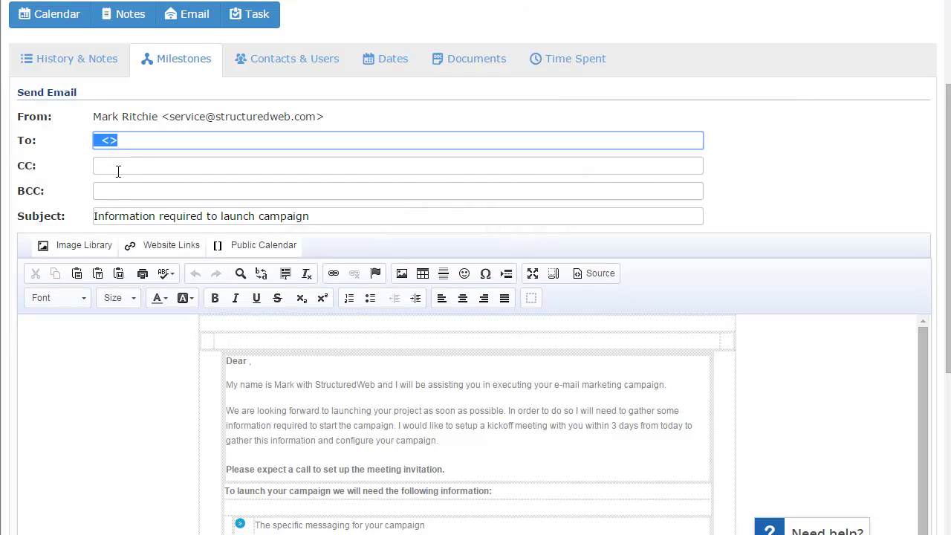
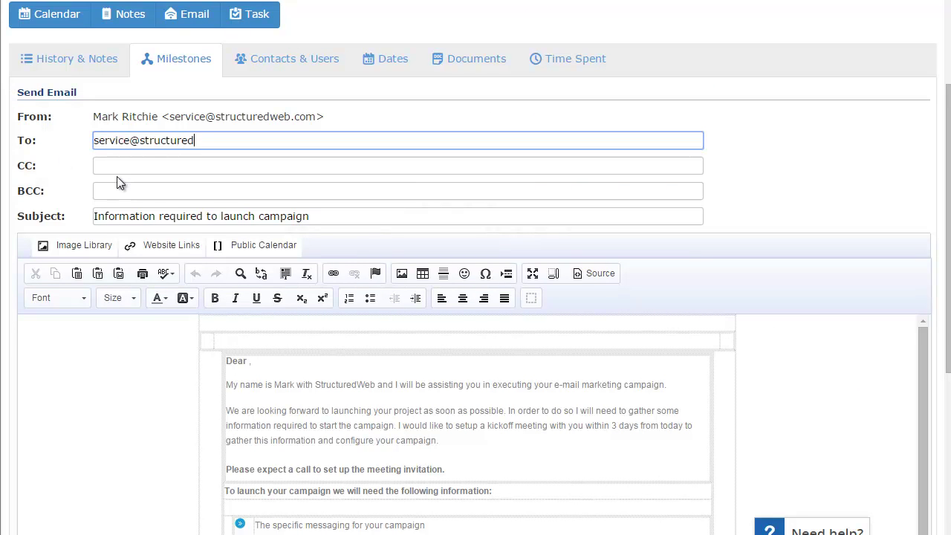
click(134, 216)
Review the message body and send the data-request email to the partner
scroll(149, 245, down, 1)
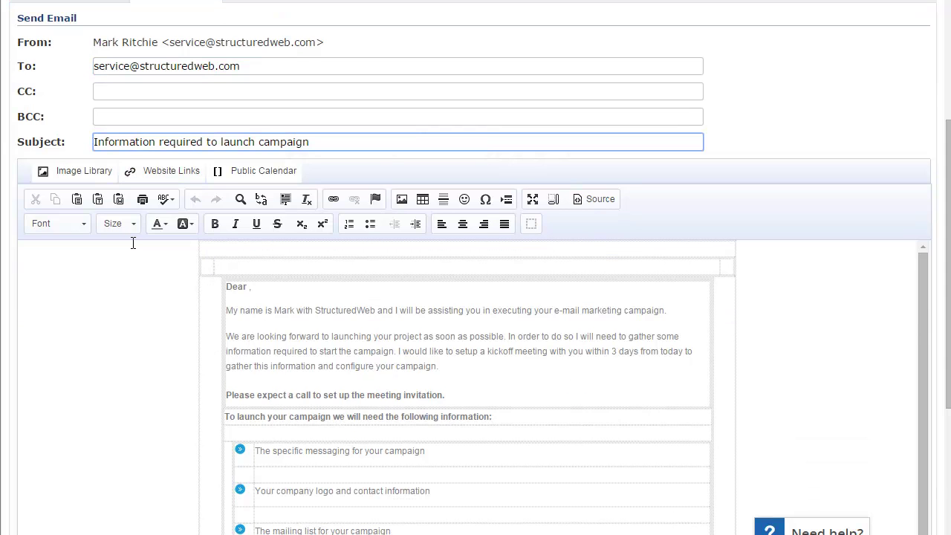
scroll(229, 308, down, 1)
scroll(272, 313, up, 1)
scroll(271, 290, down, 3)
scroll(273, 294, up, 2)
scroll(324, 419, up, 3)
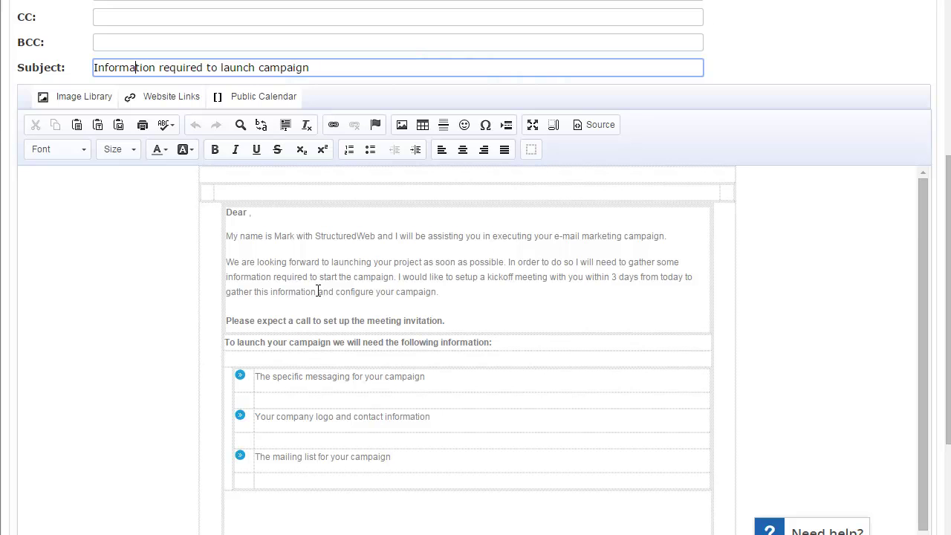
scroll(318, 290, up, 1)
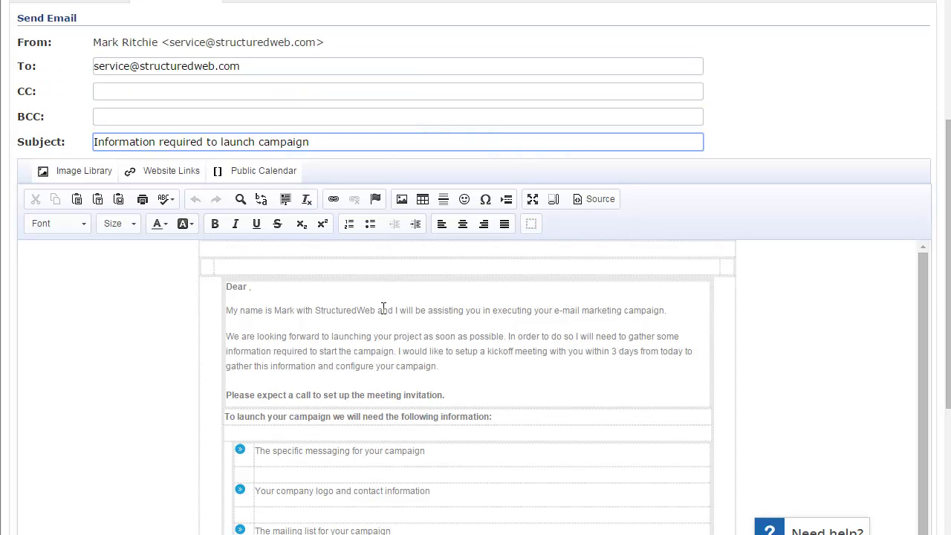
scroll(384, 310, down, 1)
scroll(369, 309, up, 1)
scroll(321, 333, down, 2)
scroll(321, 333, down, 2)
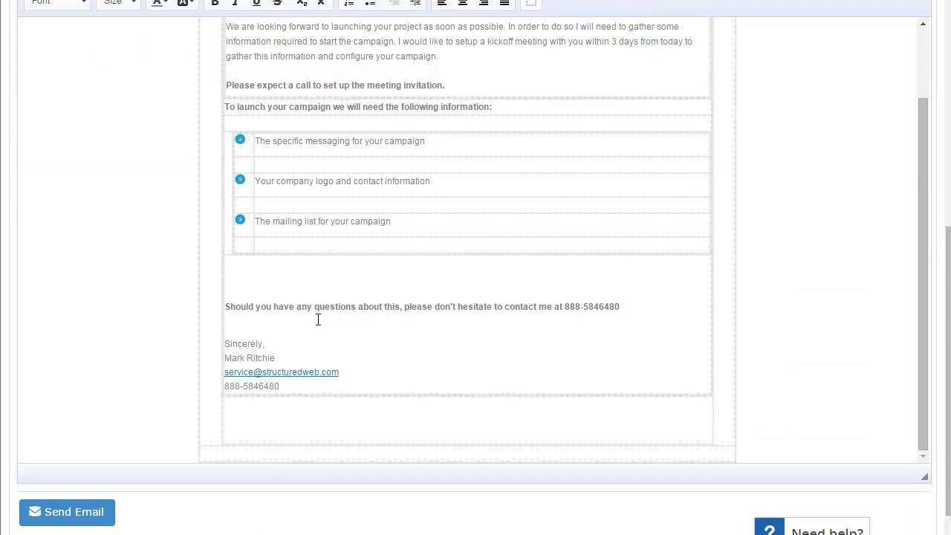
click(81, 511)
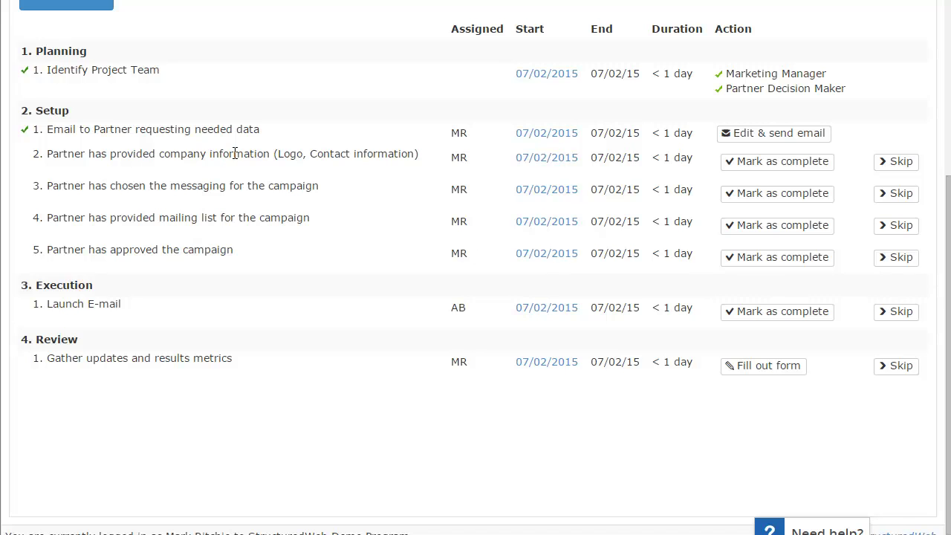
Mark the company information, campaign messaging, mailing list and campaign approval milestones complete
click(780, 165)
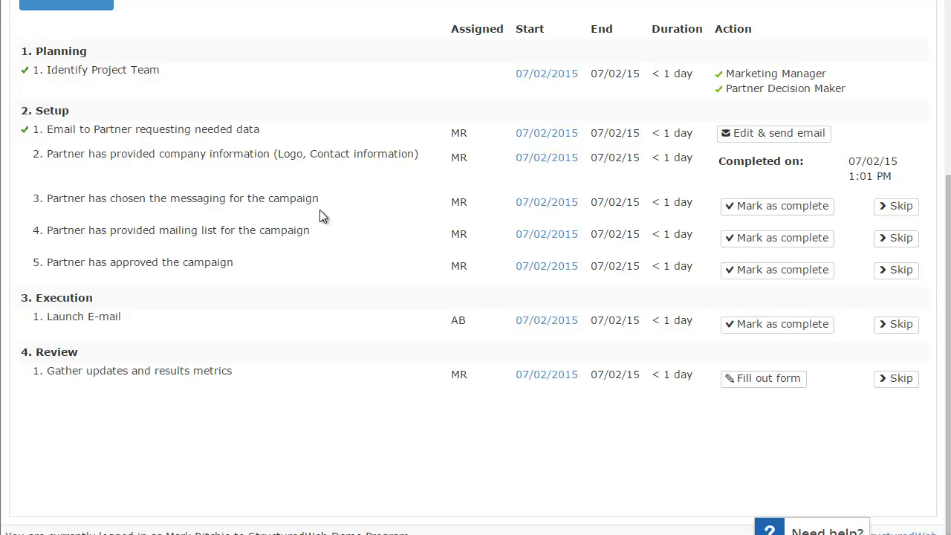
click(791, 206)
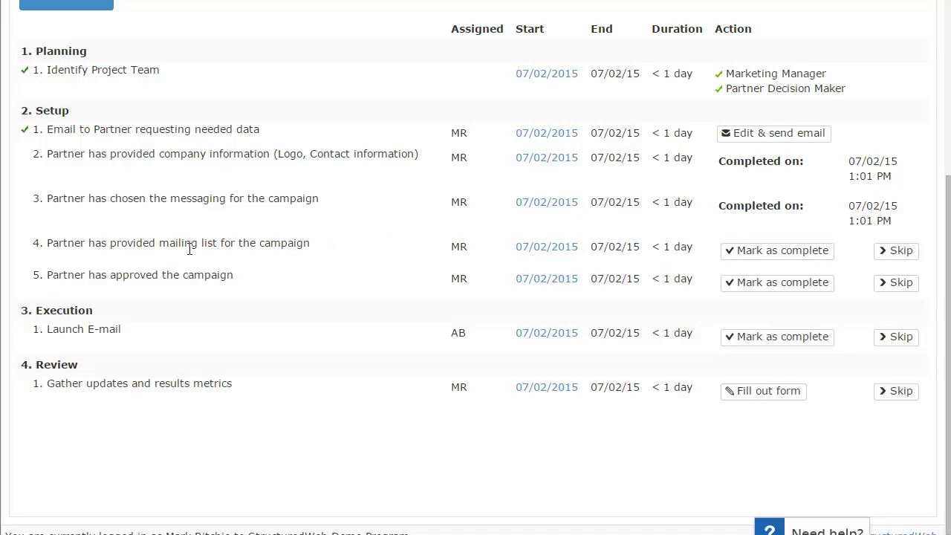
click(752, 252)
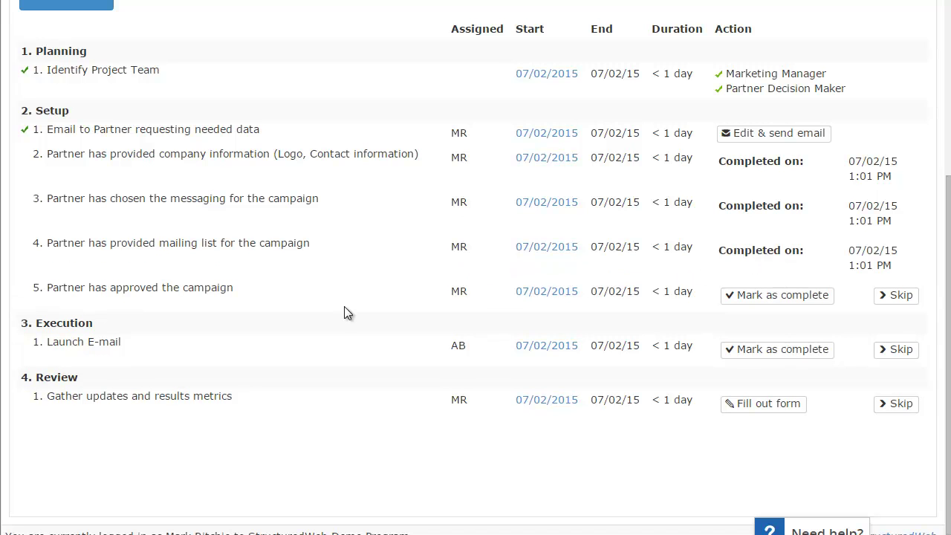
click(733, 300)
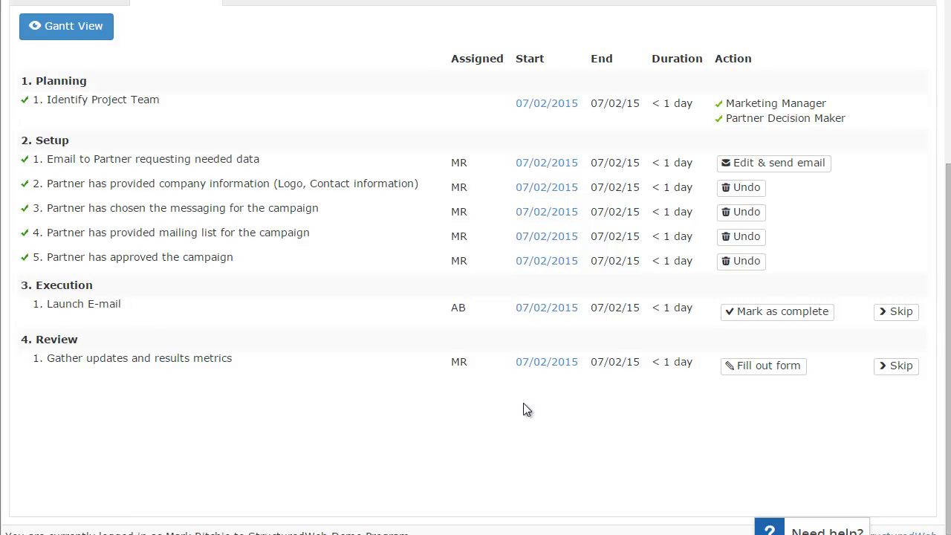
Check off the Launch E-mail milestone under Execution
click(766, 316)
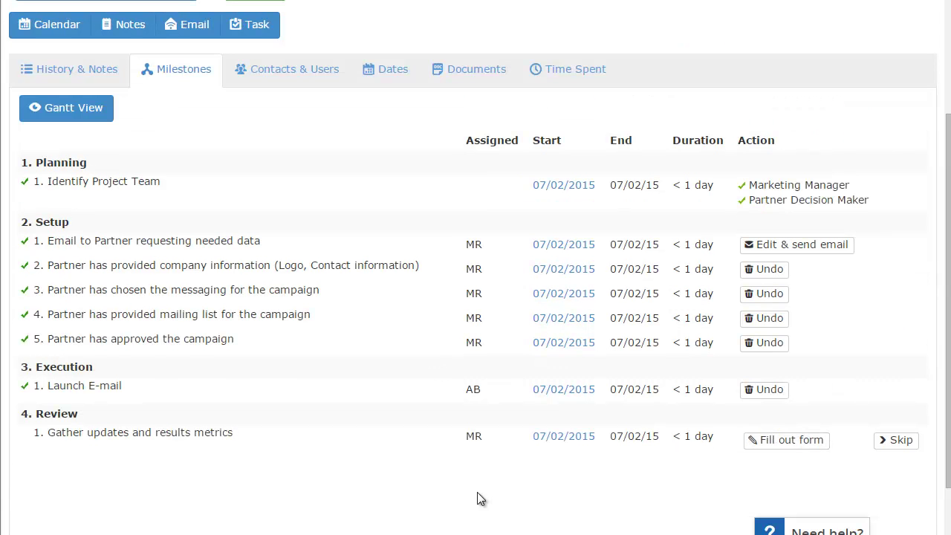
Submit the Gather updates form with Sent 1000, Opened 250, Clicks 43, Calls 0, Forms 10
click(779, 444)
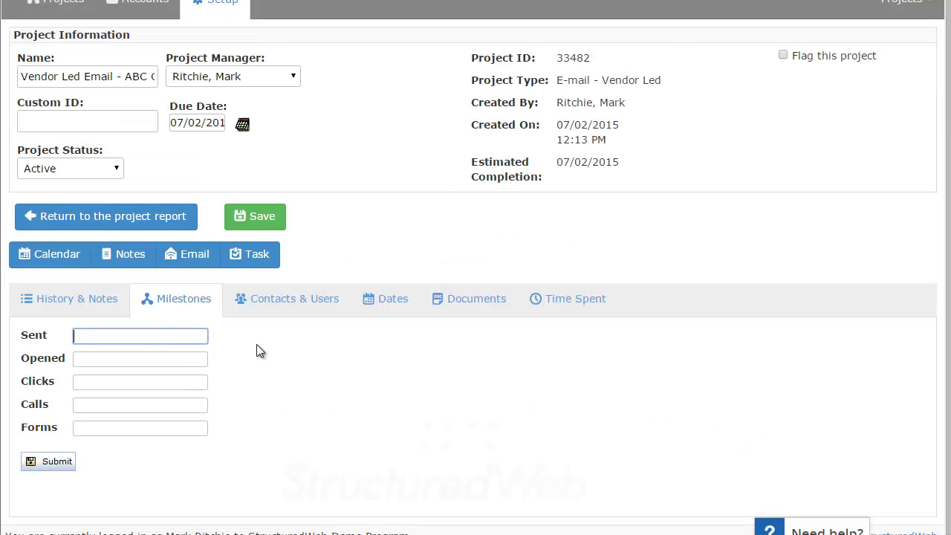
text(1000)
click(204, 359)
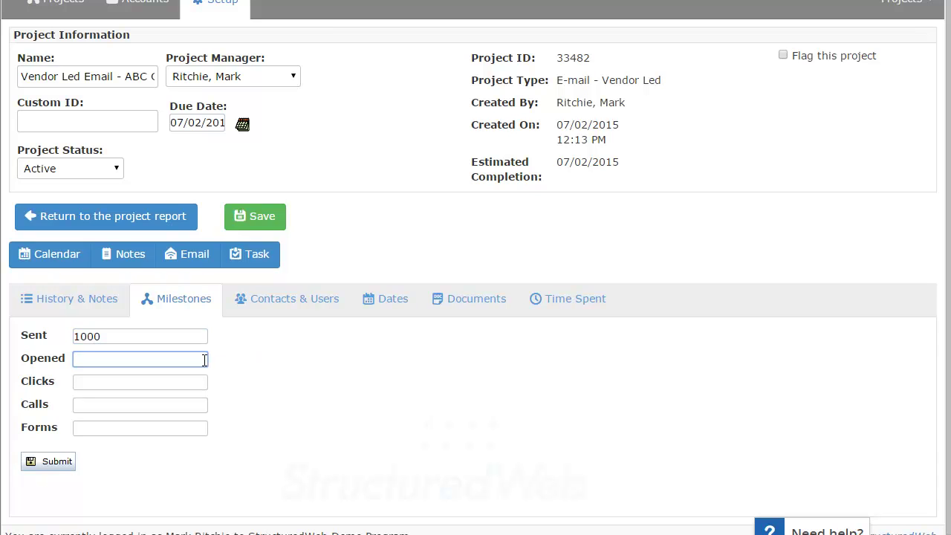
text(250)
click(173, 385)
text(43)
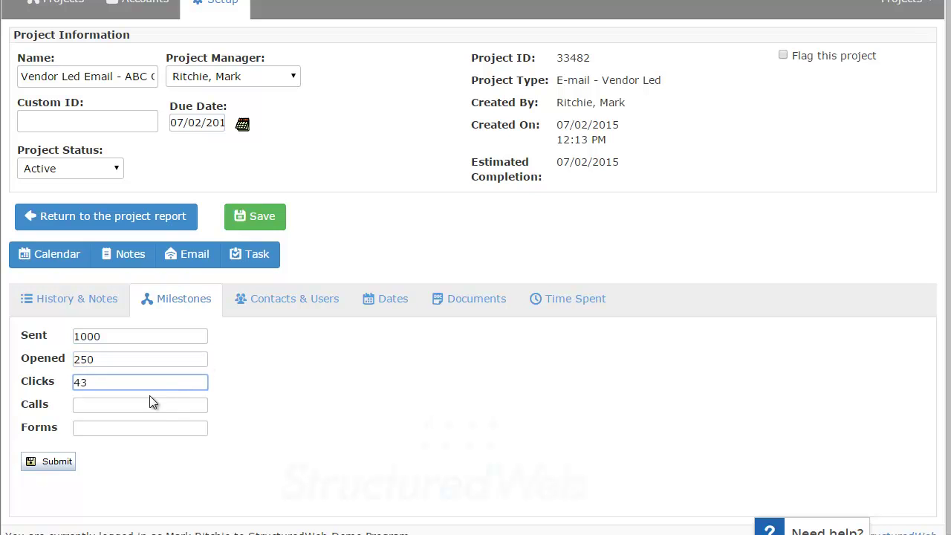
click(151, 403)
text(0)
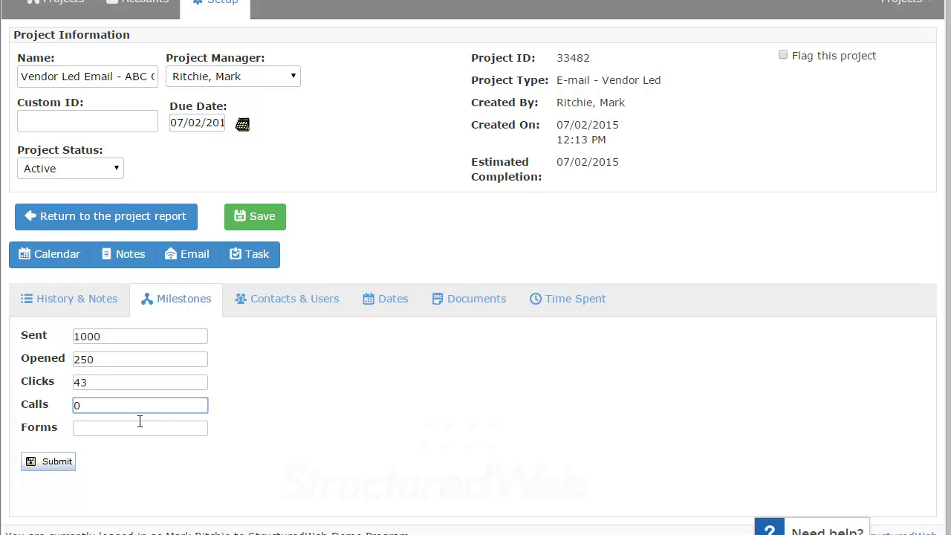
click(141, 425)
text(10)
click(233, 437)
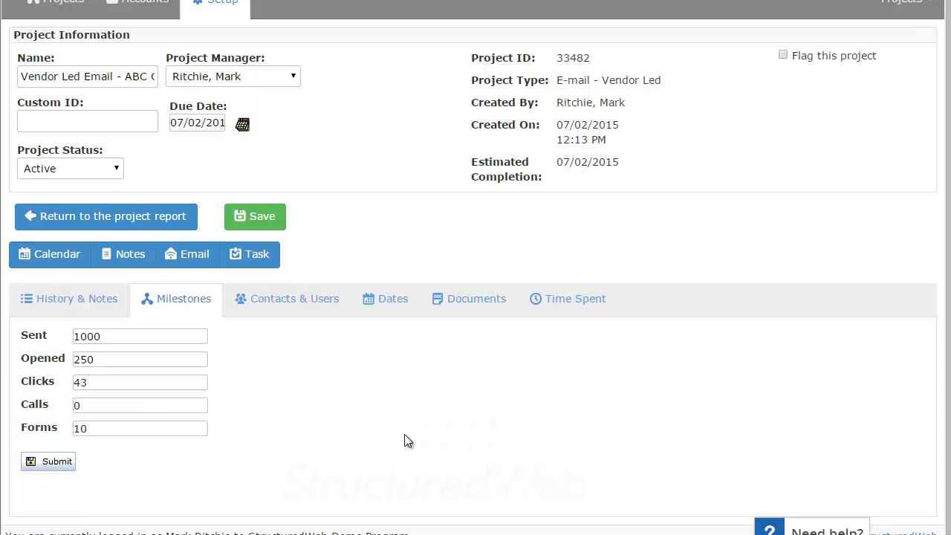
click(37, 466)
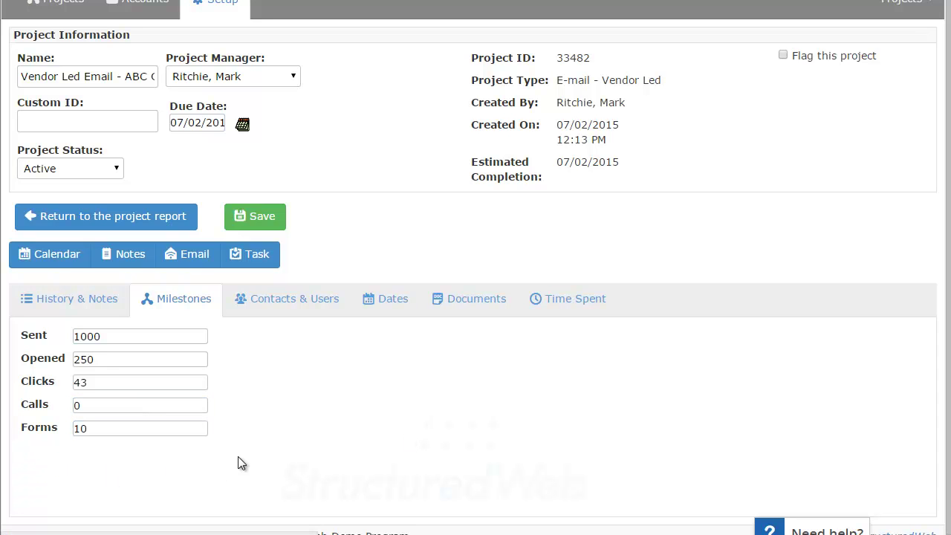
scroll(261, 431, down, 4)
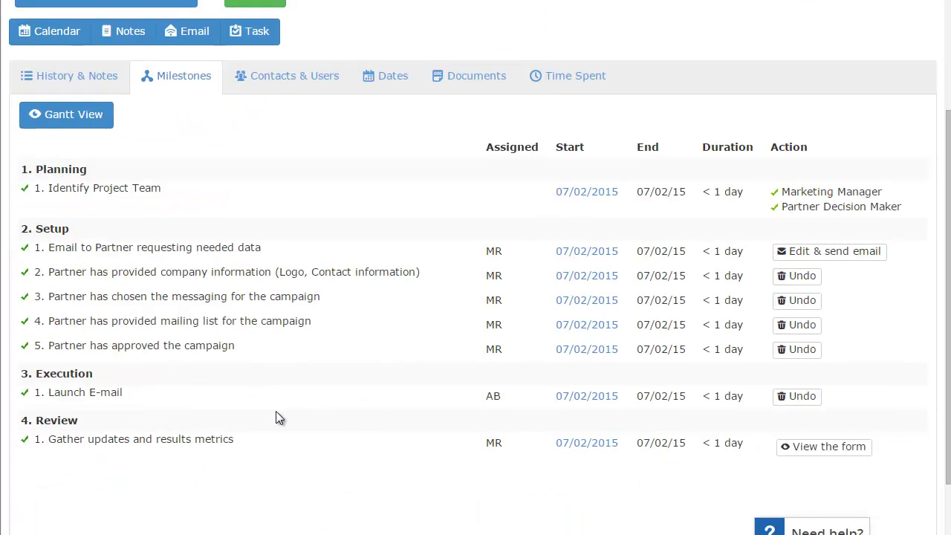
scroll(335, 444, up, 3)
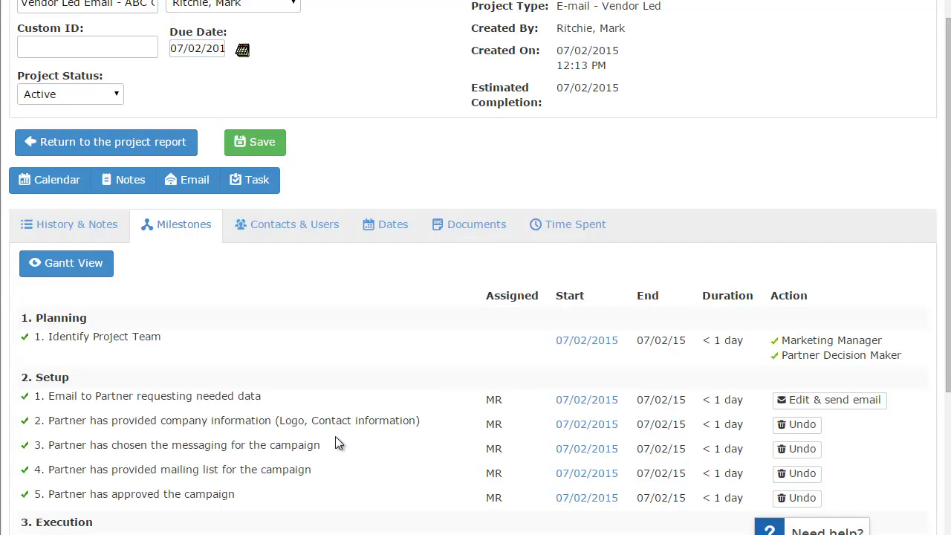
scroll(388, 175, up, 1)
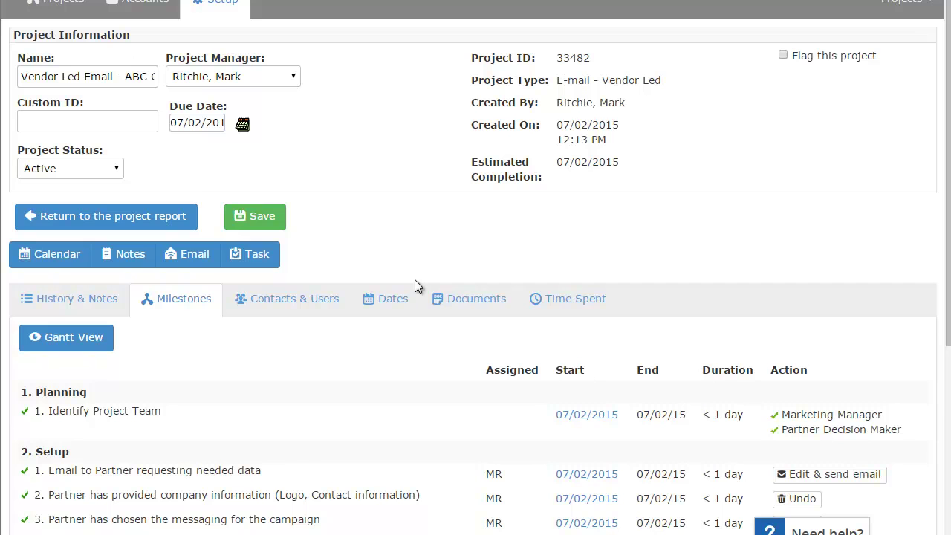
scroll(265, 229, down, 2)
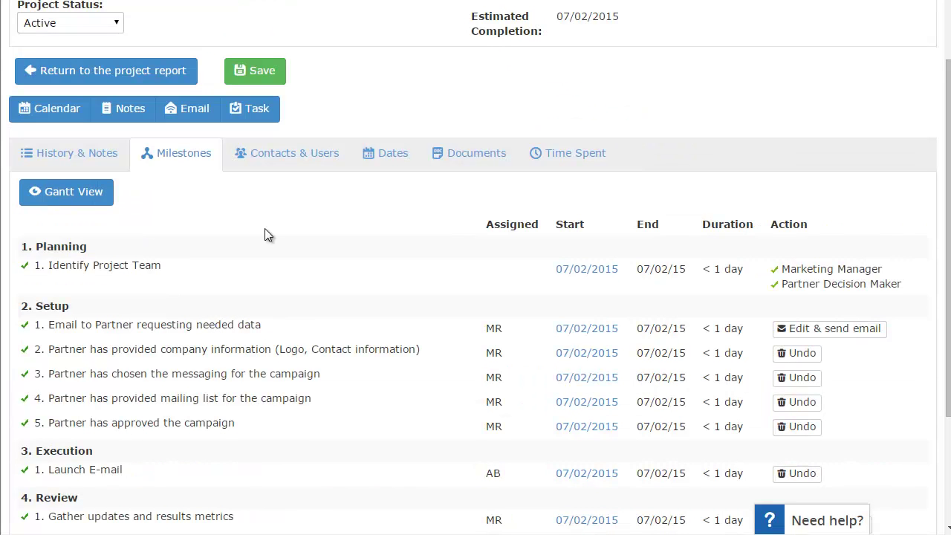
Return to the projects list and open the Need help? panel with suggested articles
click(159, 83)
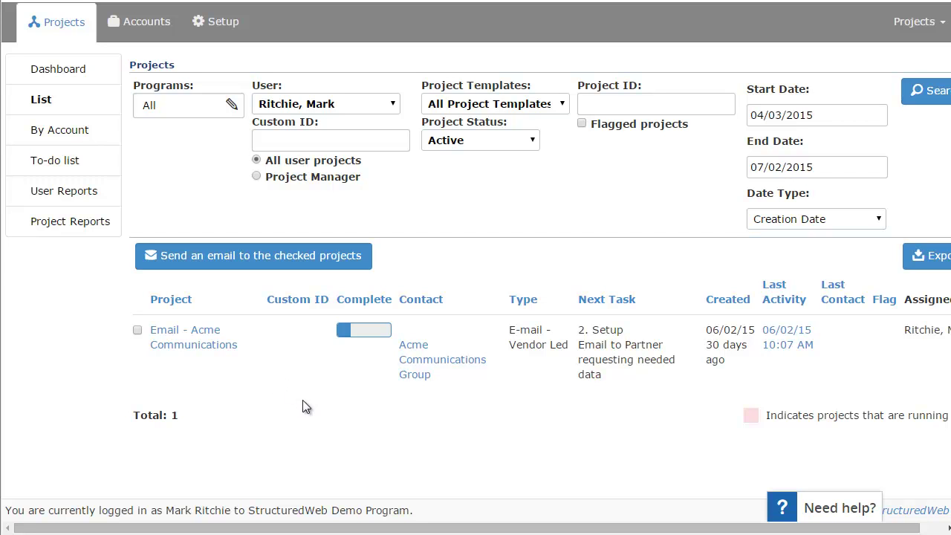
click(822, 509)
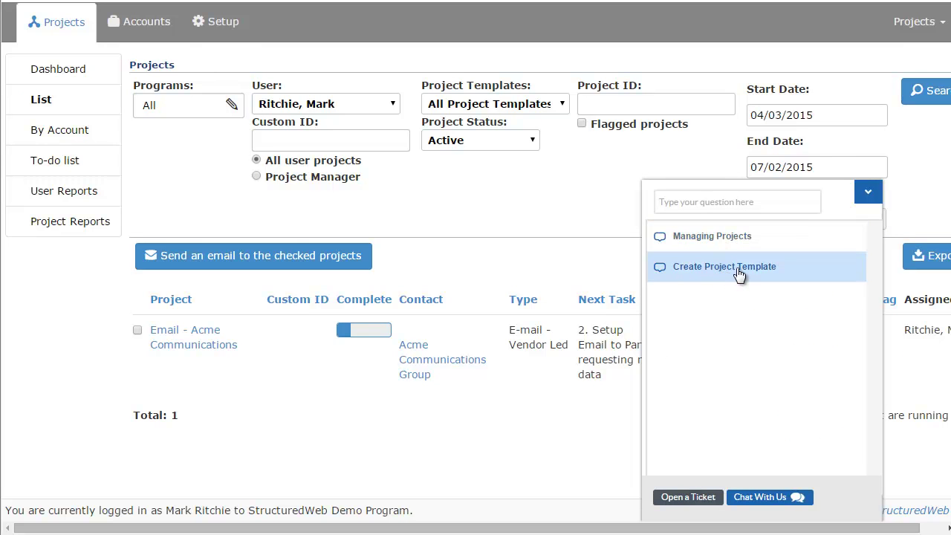
Launch the Managing Projects tour and advance past the Search Filters, Program and User tips
click(712, 236)
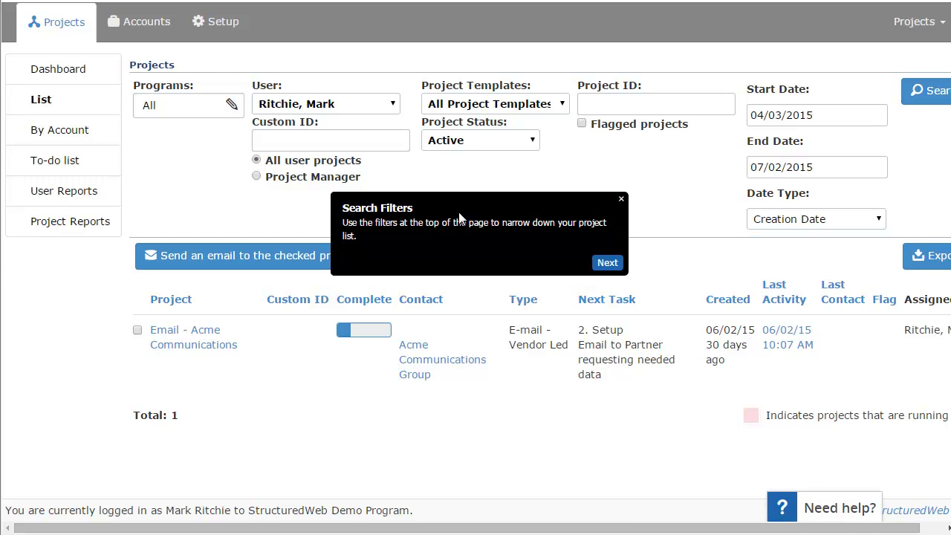
click(607, 262)
click(525, 143)
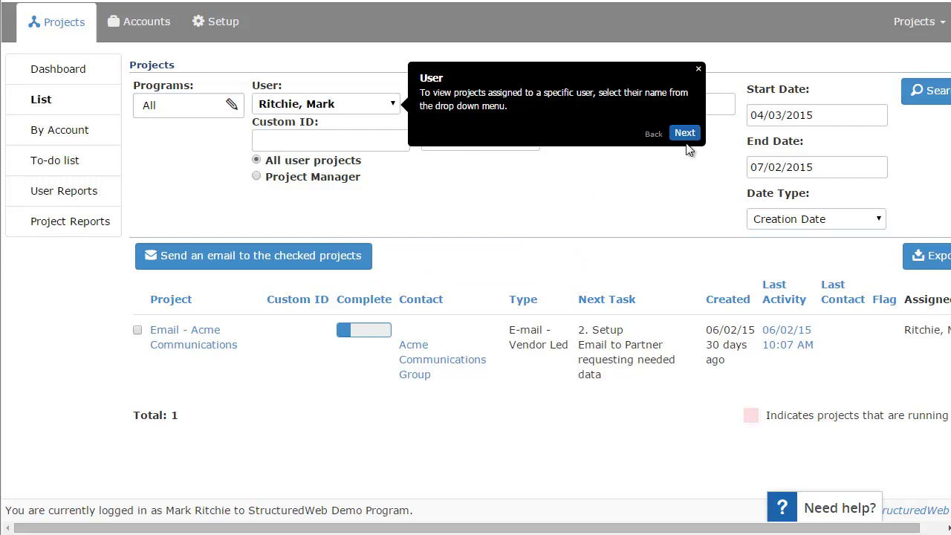
click(684, 134)
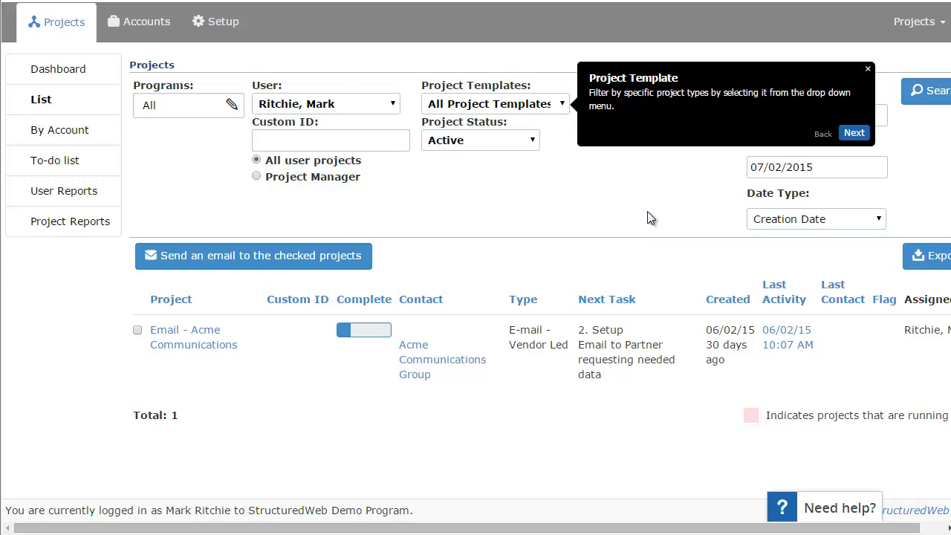